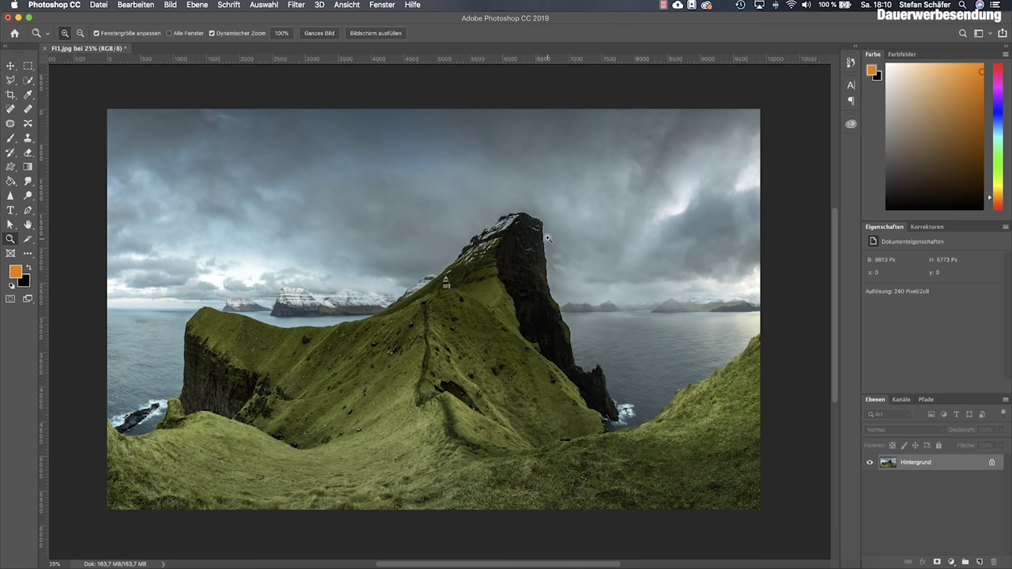
Zoom in with four clicks on the cliff's right edge until the view reaches 100%
left_click(546, 237)
left_click(553, 247)
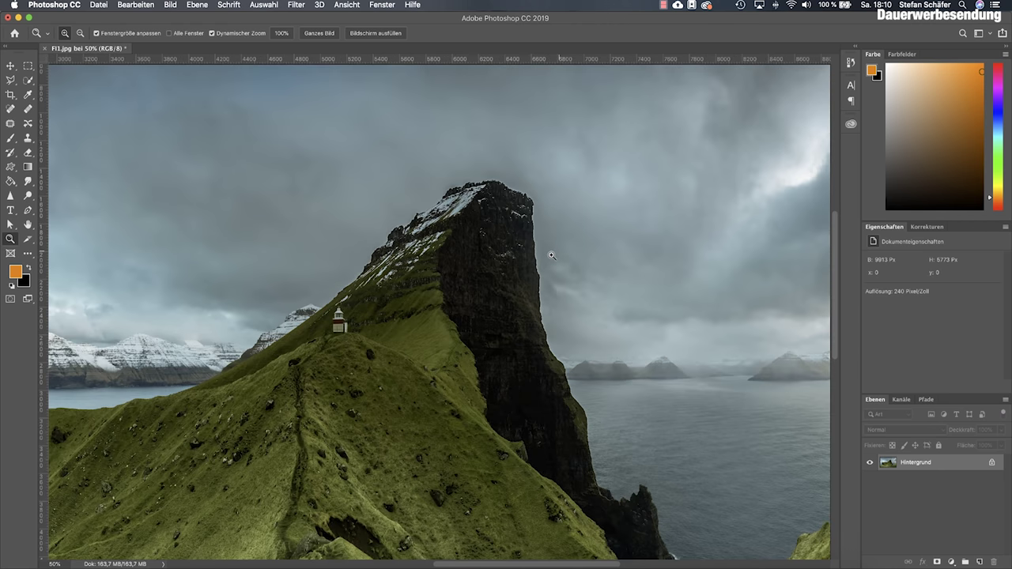
left_click(551, 255)
left_click(551, 269)
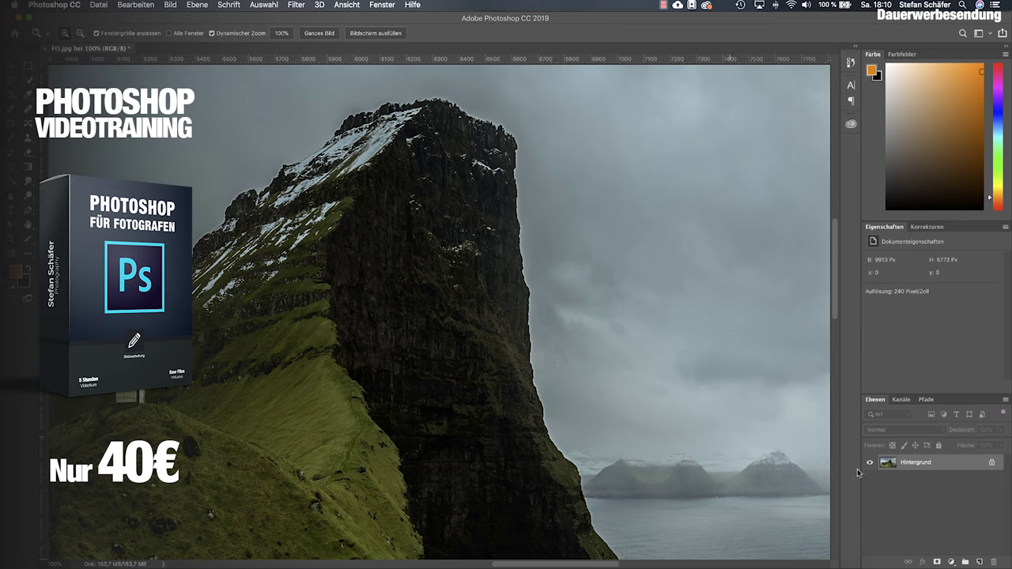
Duplicate the Hintergrund layer into Hintergrund Kopie via the New Layer icon
left_click_drag(918, 464, 980, 563)
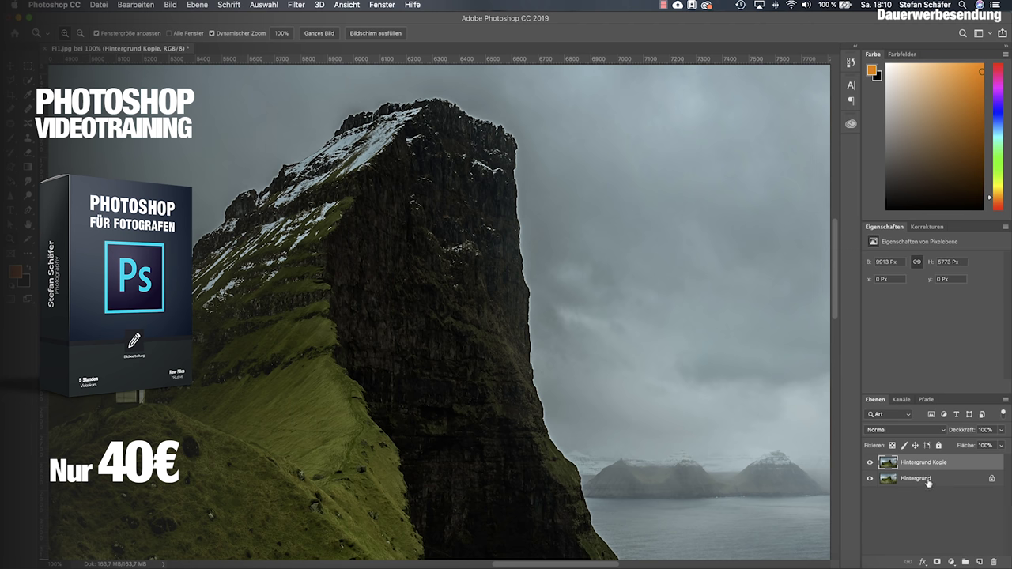
scroll(653, 457, "down", 2)
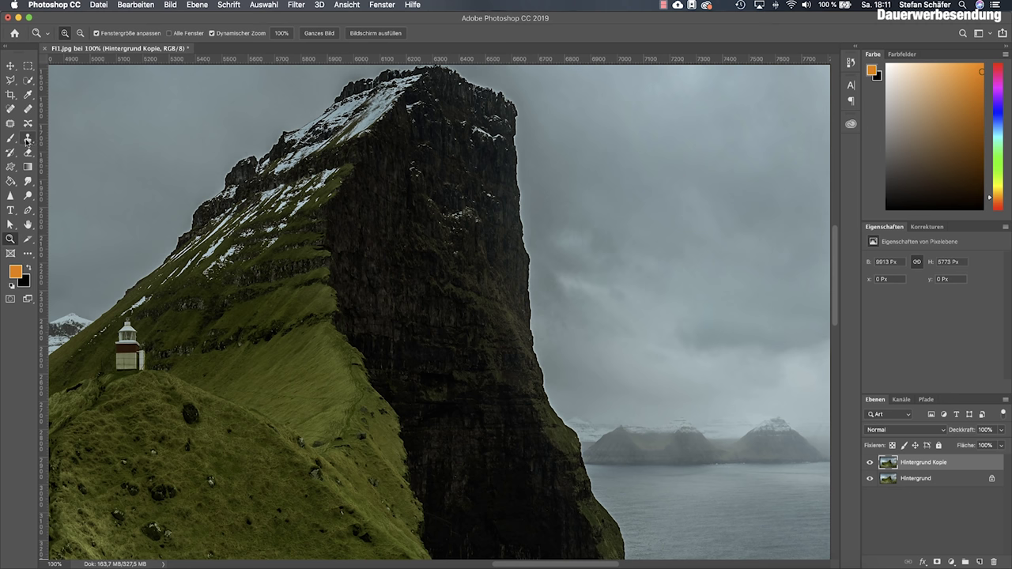
Choose the Clone Stamp tool with a 55 px brush at 0% hardness
left_click(27, 140)
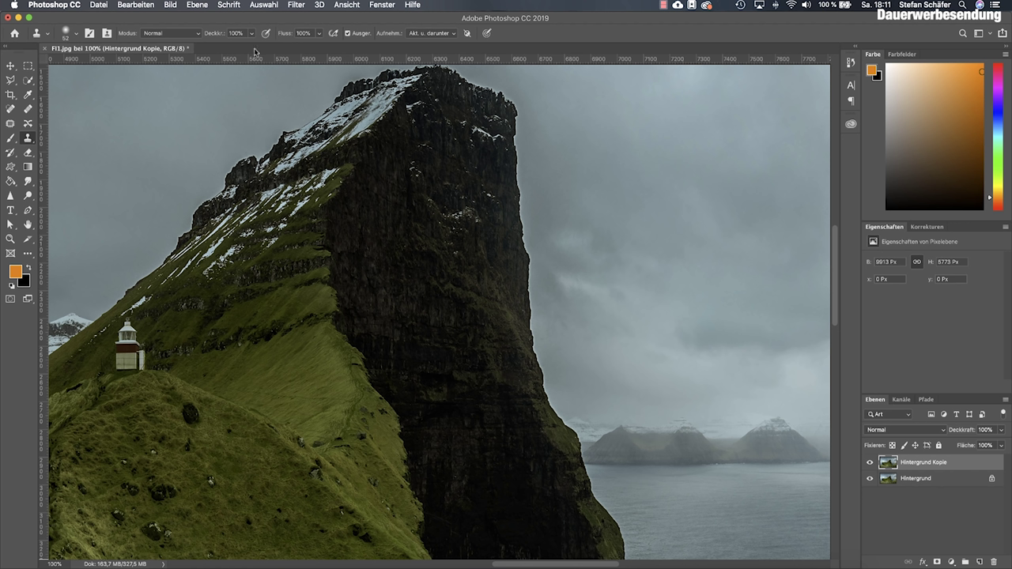
right_click(590, 224)
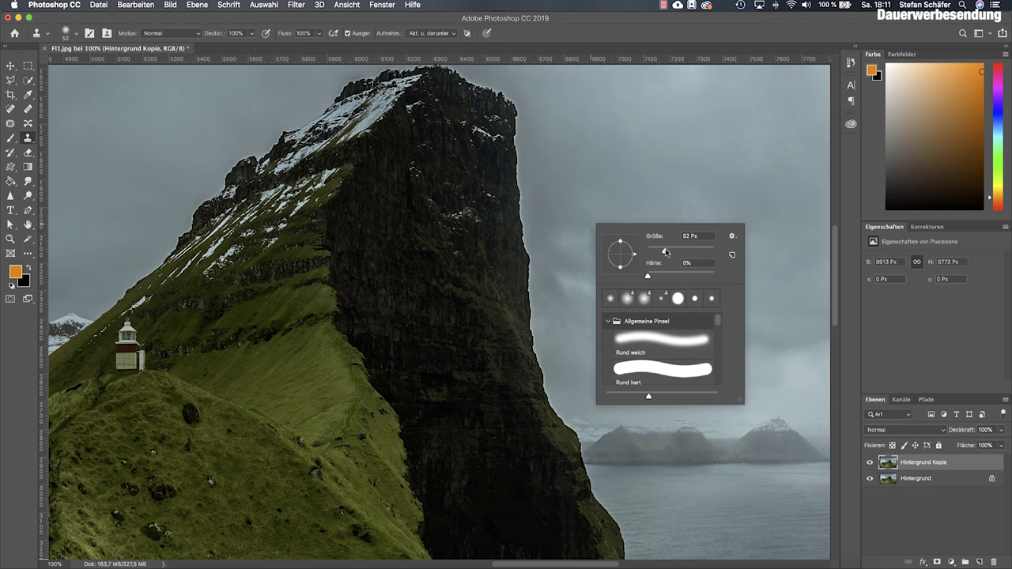
left_click_drag(664, 251, 667, 250)
key("Return")
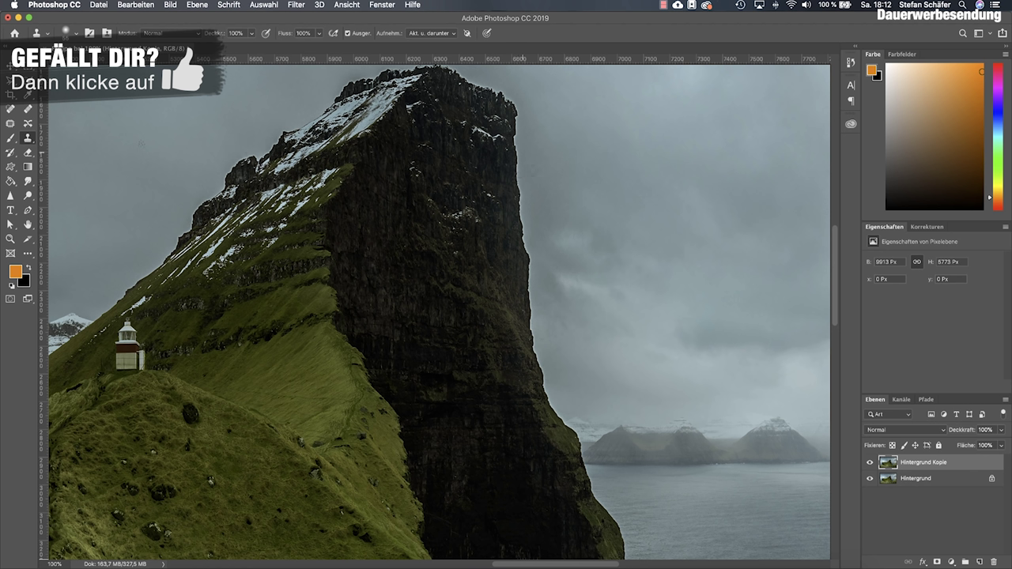
Undo a trial clone stroke on the cliff edge and set clone mode to Abdunkeln (Darken)
left_click(531, 169, "alt")
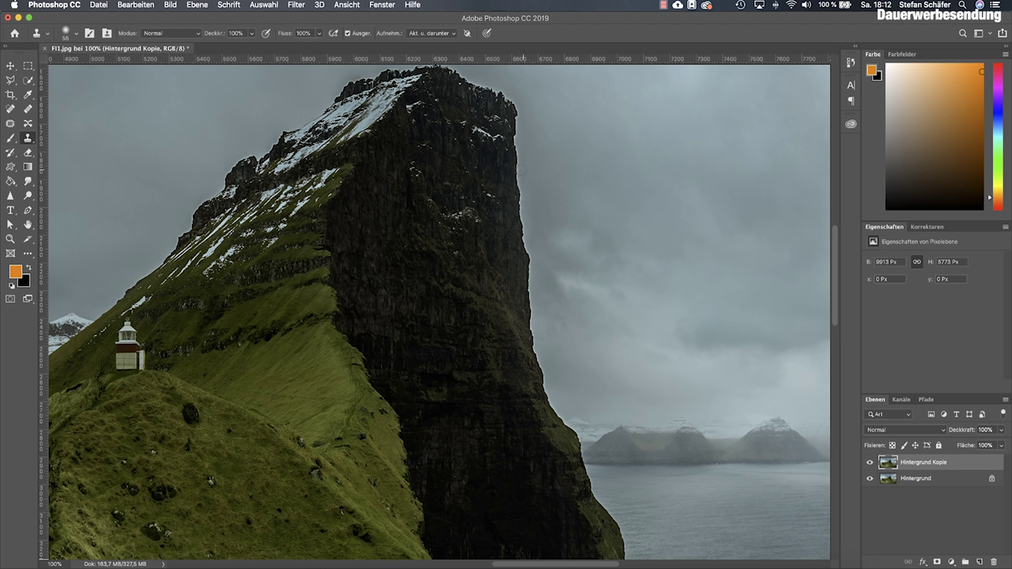
mouse_move(515, 169)
left_mouse_down()
mouse_move(511, 135)
mouse_move(508, 152)
left_mouse_up()
key("ctrl+z")
left_click(167, 34)
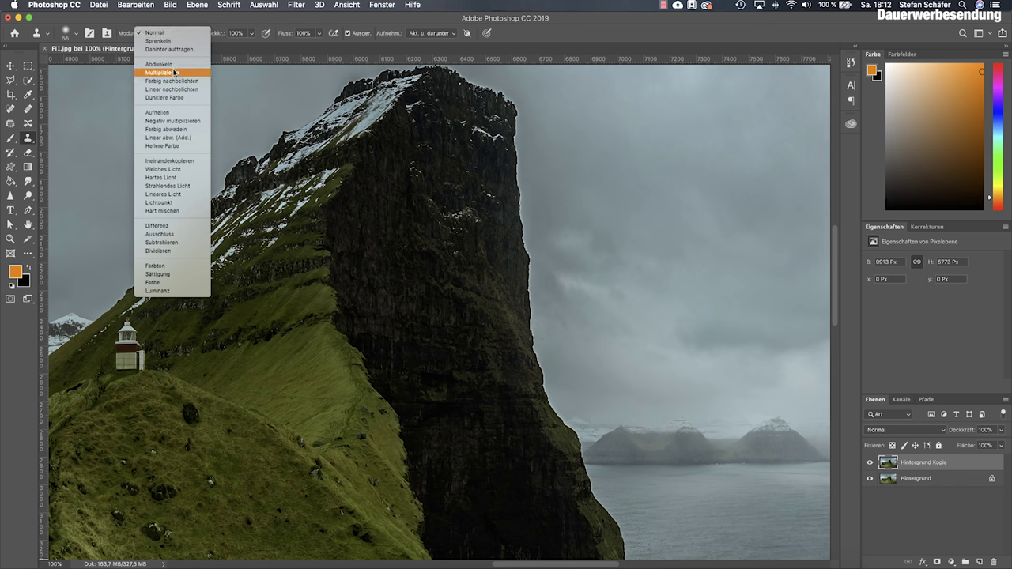
left_click(174, 65)
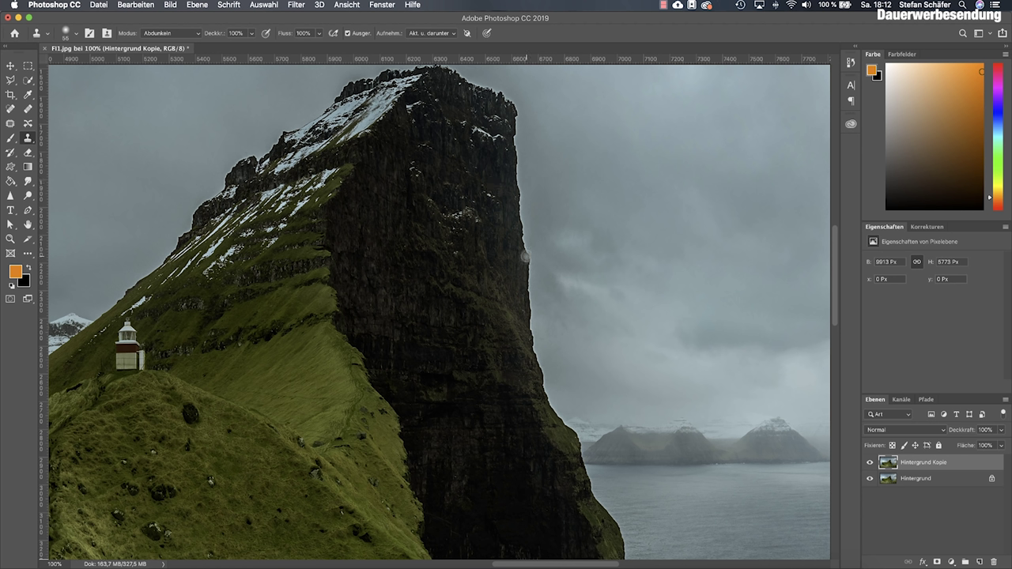
Clone-stamp short darkening dabs from the clifftop down the right edge to remove the light fringe
left_click(525, 256)
left_click(514, 172)
left_click(515, 187)
left_click(521, 194)
left_click(533, 220)
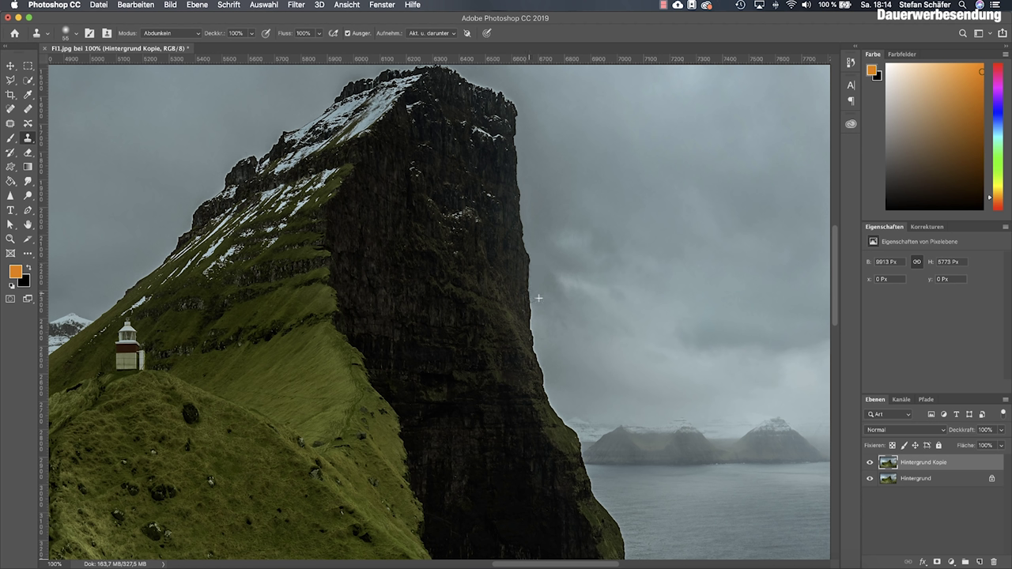
left_click_drag(538, 307, 530, 324)
scroll(522, 181, "up", 2)
scroll(523, 181, "up", 2)
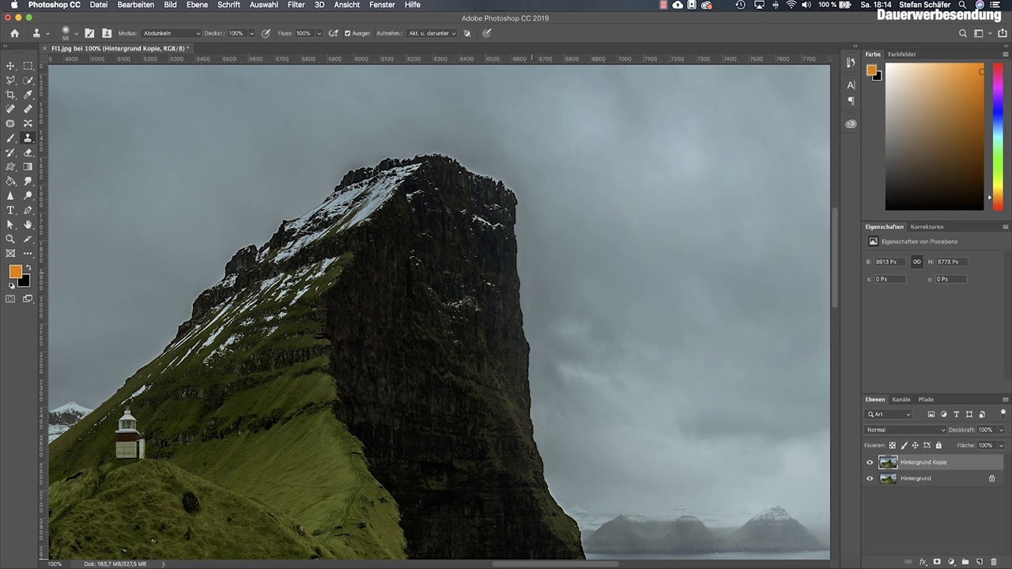
Duplicate Hintergrund Kopie into Hintergrund Kopie 2 and clone-stamp a dab along the clifftop
left_click_drag(922, 466, 979, 563)
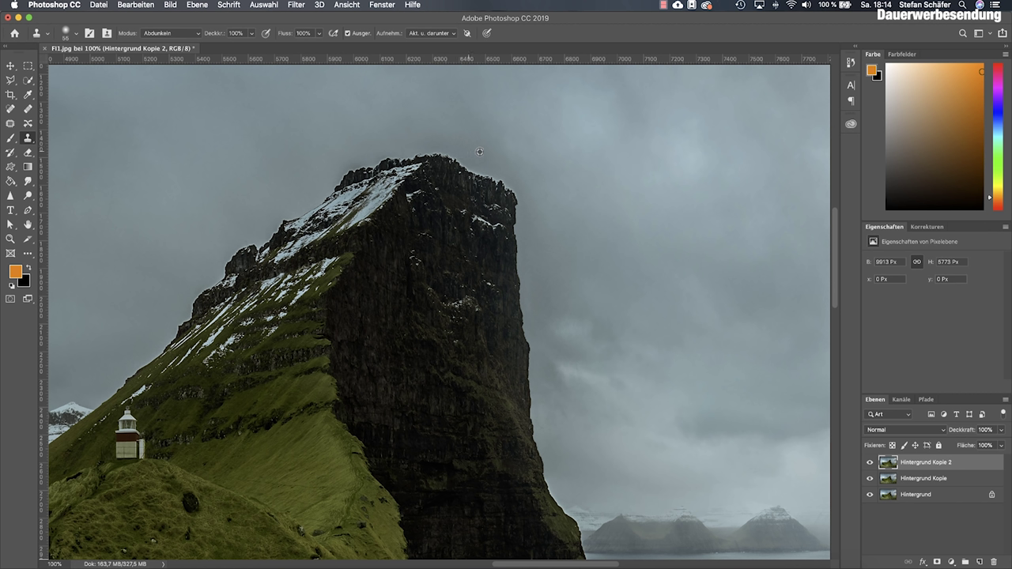
left_click(457, 143, "alt")
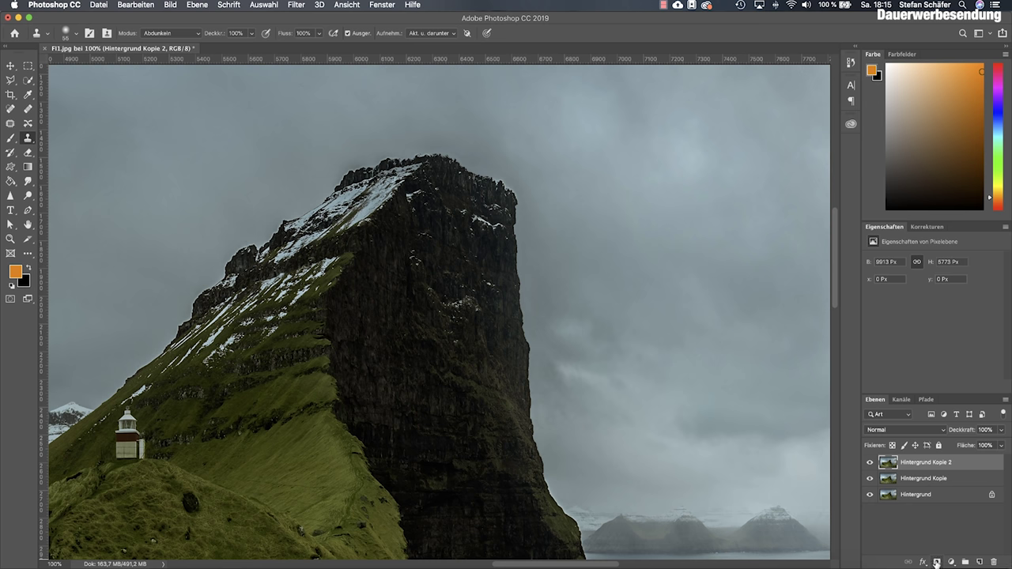
Add a black, fully hiding layer mask to Hintergrund Kopie 2 and select the Brush tool
left_click(936, 562, "alt")
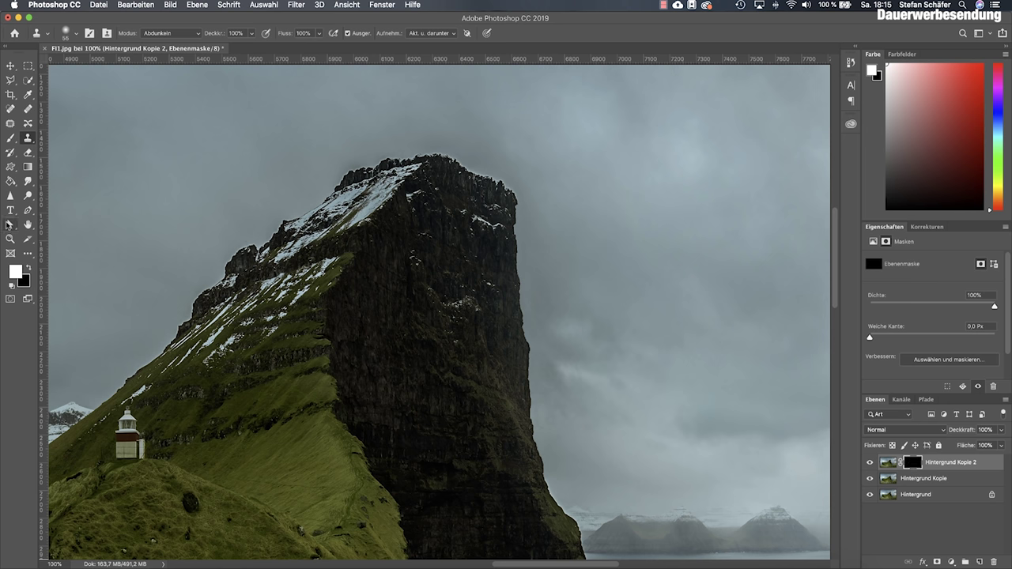
left_click(11, 139)
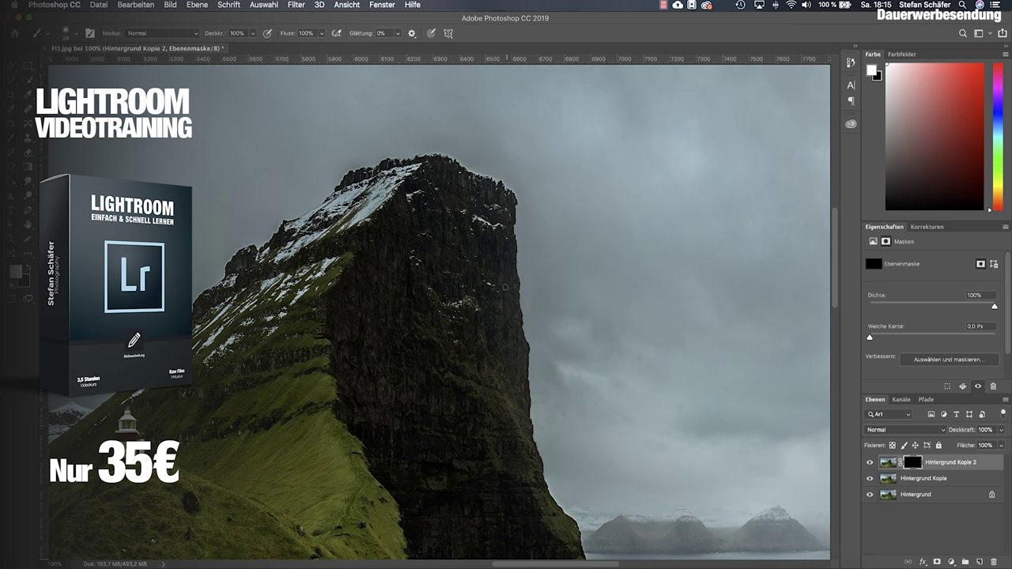
Return to the Clone Stamp tool, keeping its mode at Abdunkeln (Darken)
key("s")
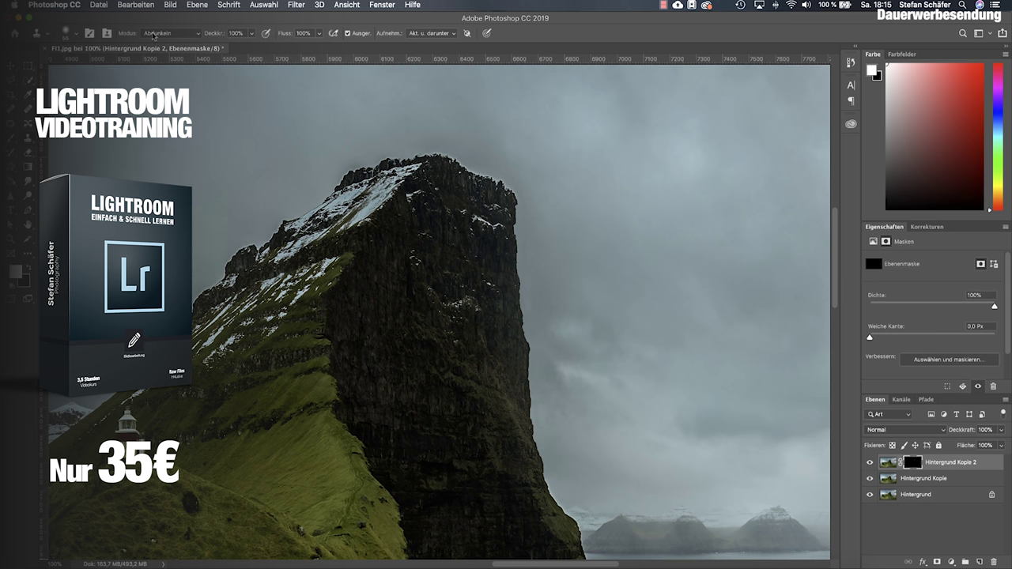
left_click(155, 34)
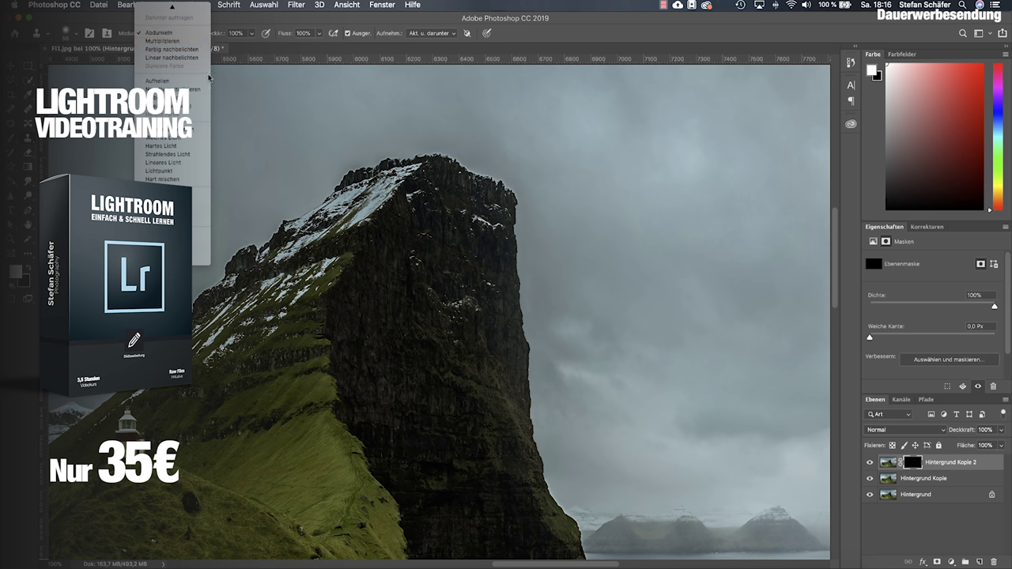
left_click(276, 18)
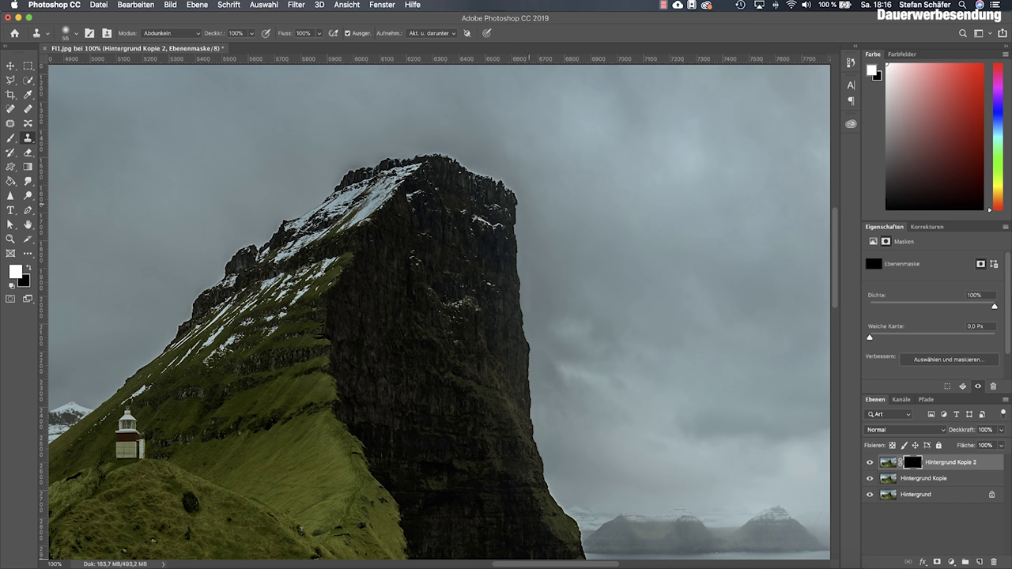
scroll(435, 313, "down", 1)
scroll(435, 313, "down", 2)
scroll(435, 312, "down", 2)
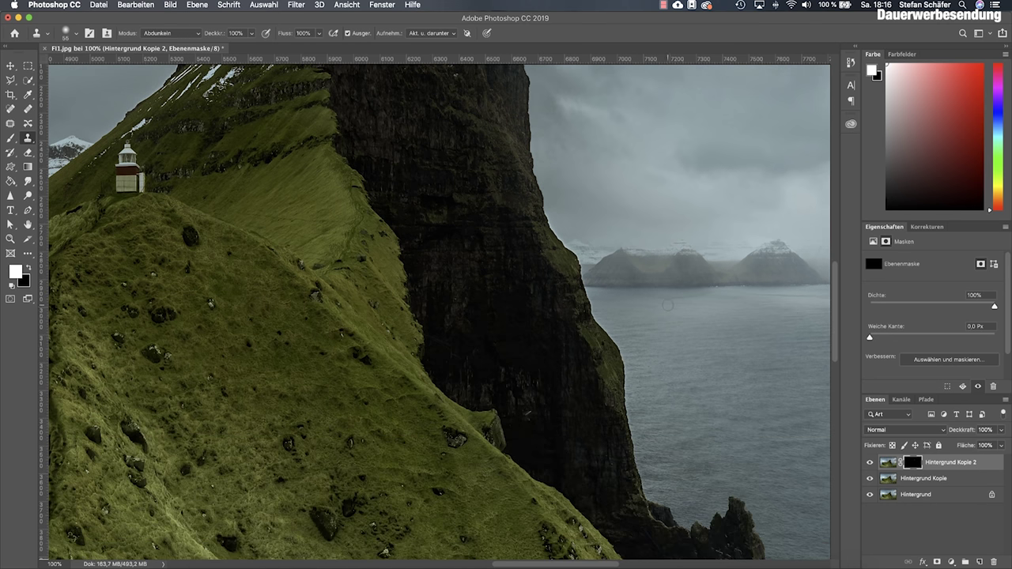
scroll(435, 312, "up", 1)
scroll(435, 313, "up", 2)
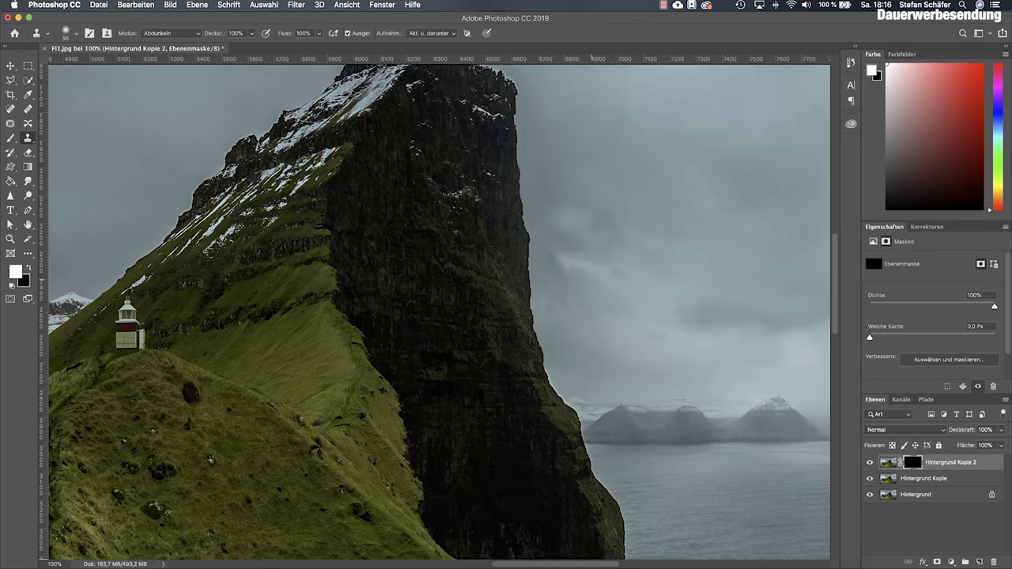
scroll(435, 312, "up", 2)
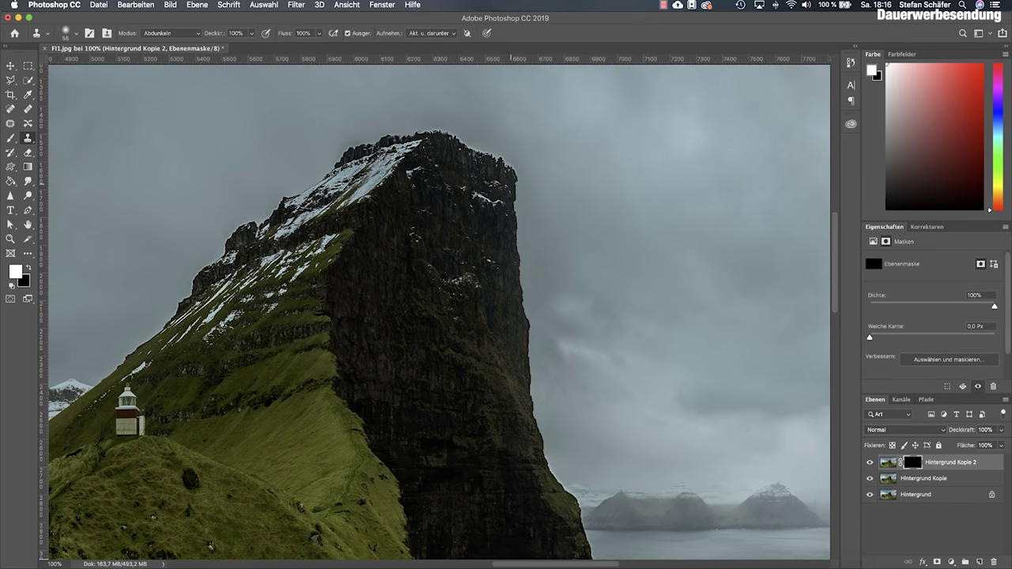
left_click(869, 495, "alt")
left_click(869, 495, "alt")
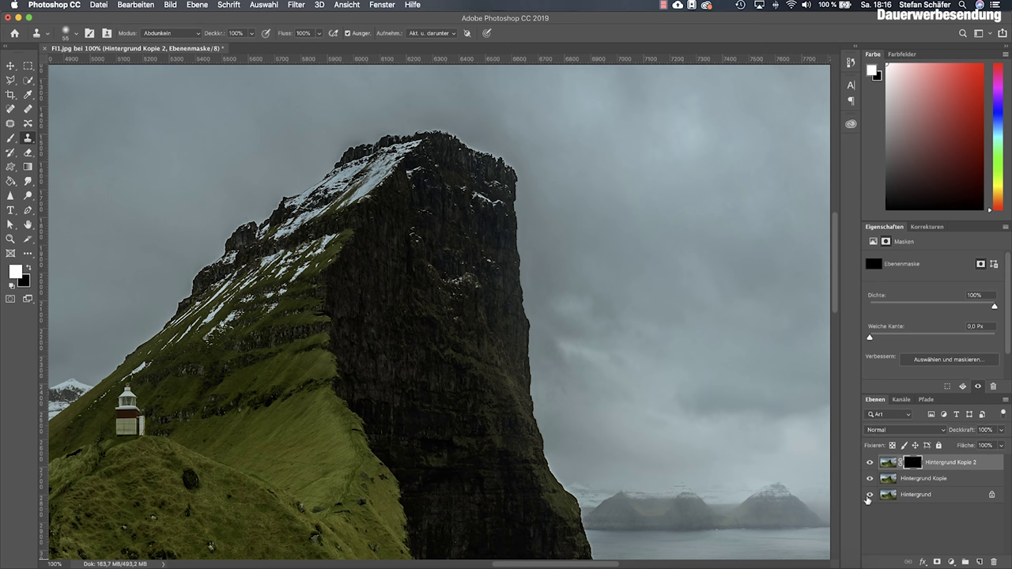